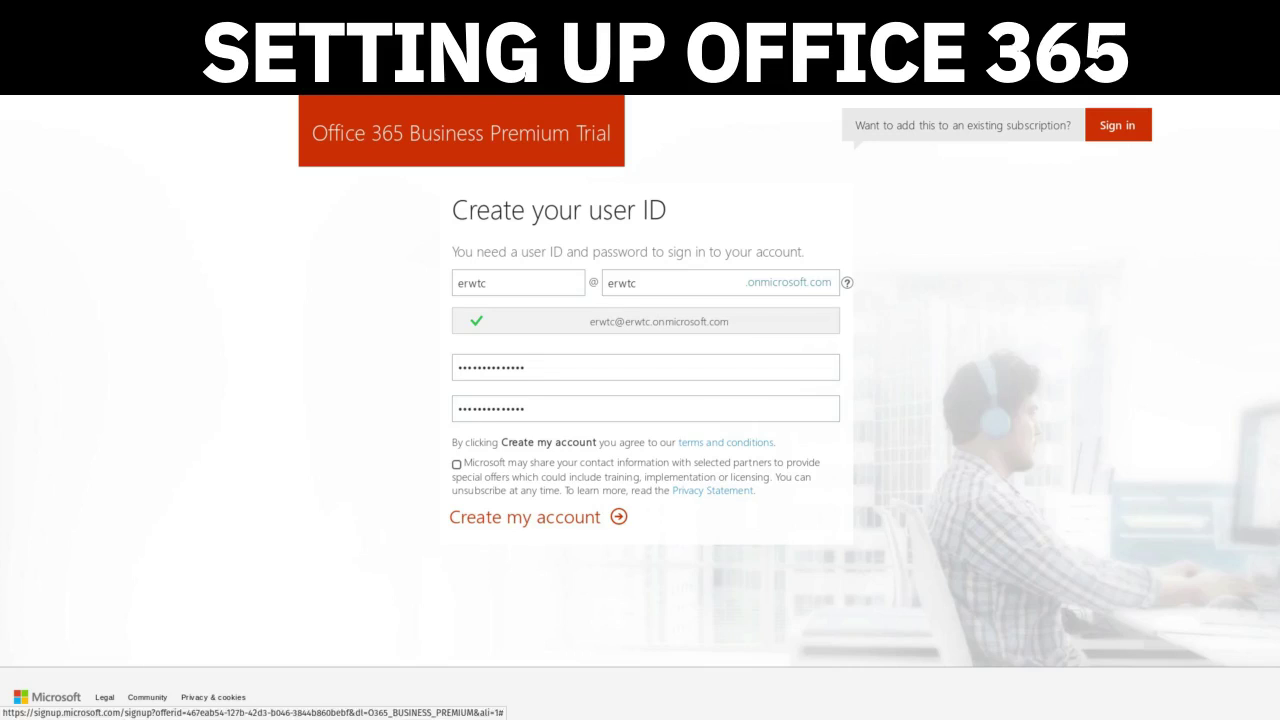
- Submit the trial account details and start entering a phone number for robot verification
{"action": "left_click", "coordinate": [524, 517]}
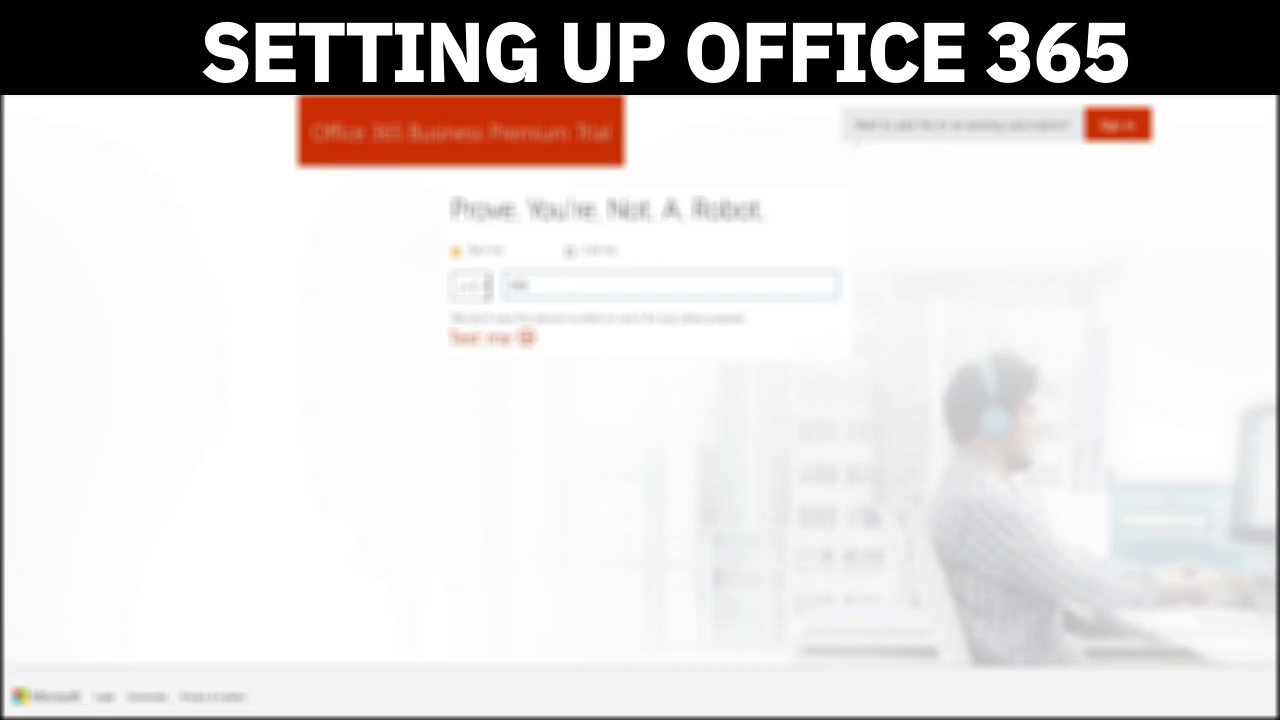
{"action": "type", "text": "555"}
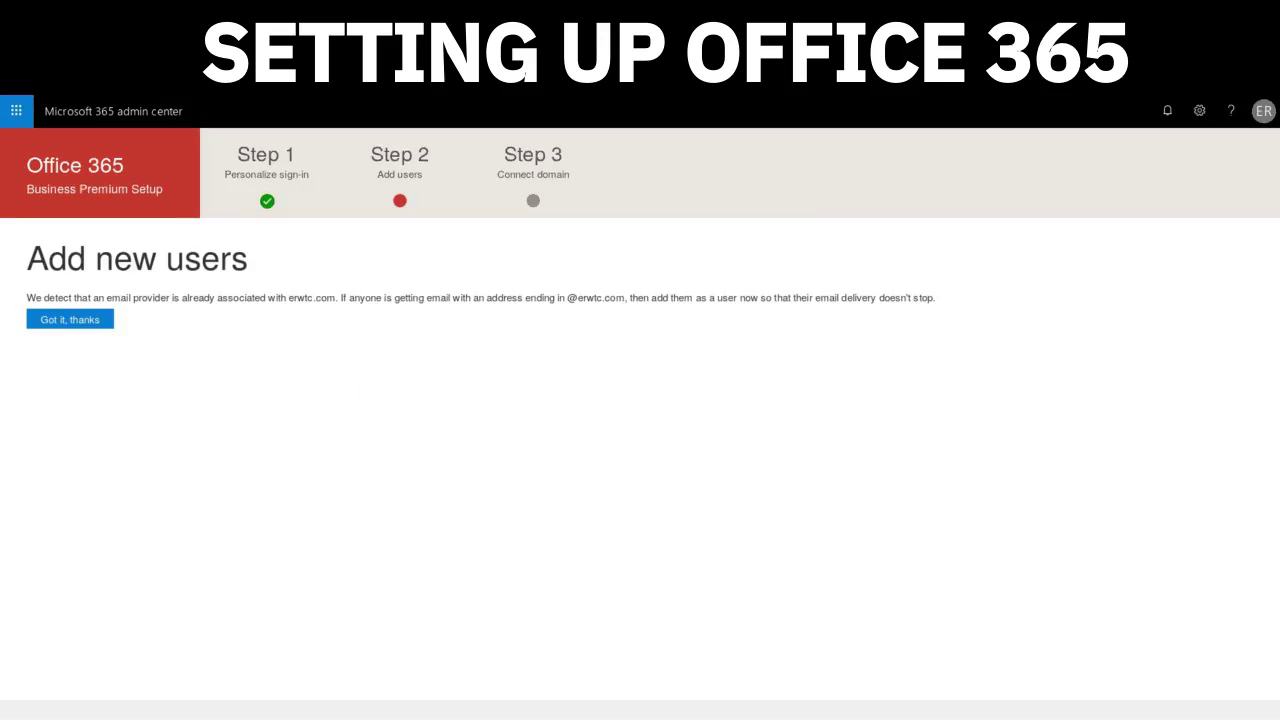
- Dismiss the existing-email notice and close the edit-a-user panel to reach the user form
{"action": "left_click", "coordinate": [70, 319]}
{"action": "right_click", "coordinate": [265, 336]}
{"action": "key", "text": "Escape"}
{"action": "key", "text": "Return"}
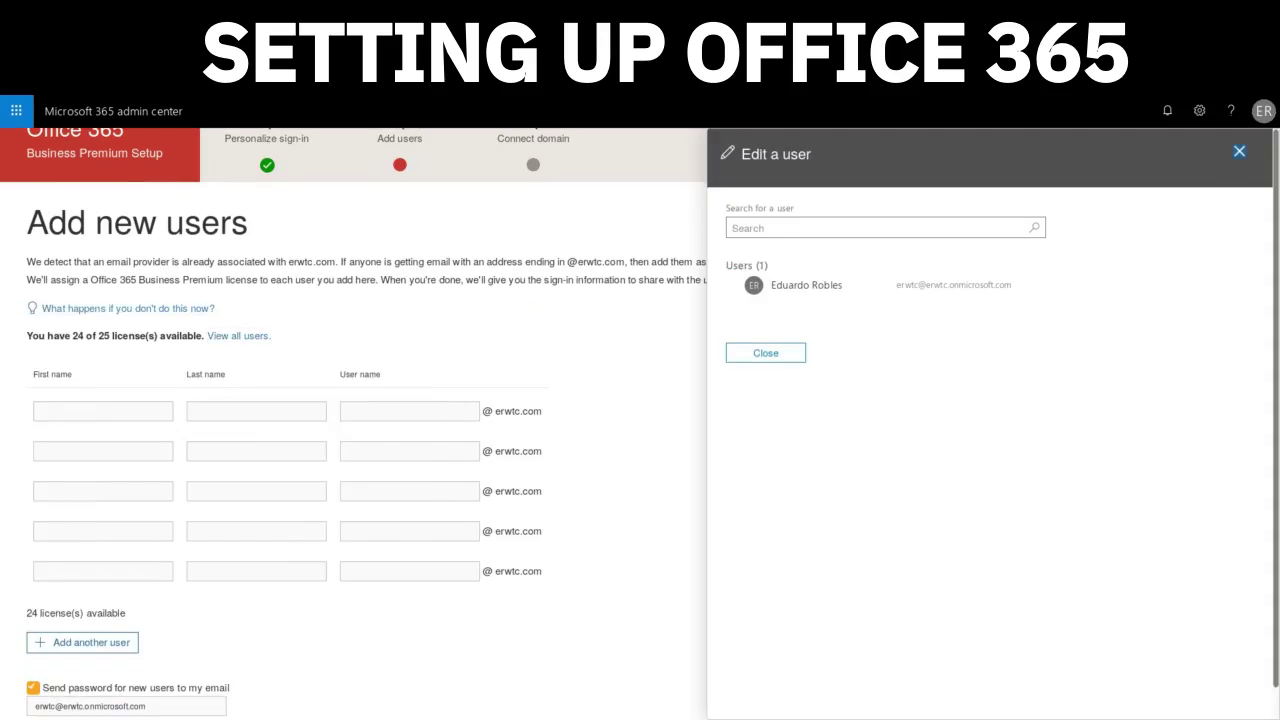
- Enter the first user's first name, last name and user name
{"action": "left_click", "coordinate": [103, 411]}
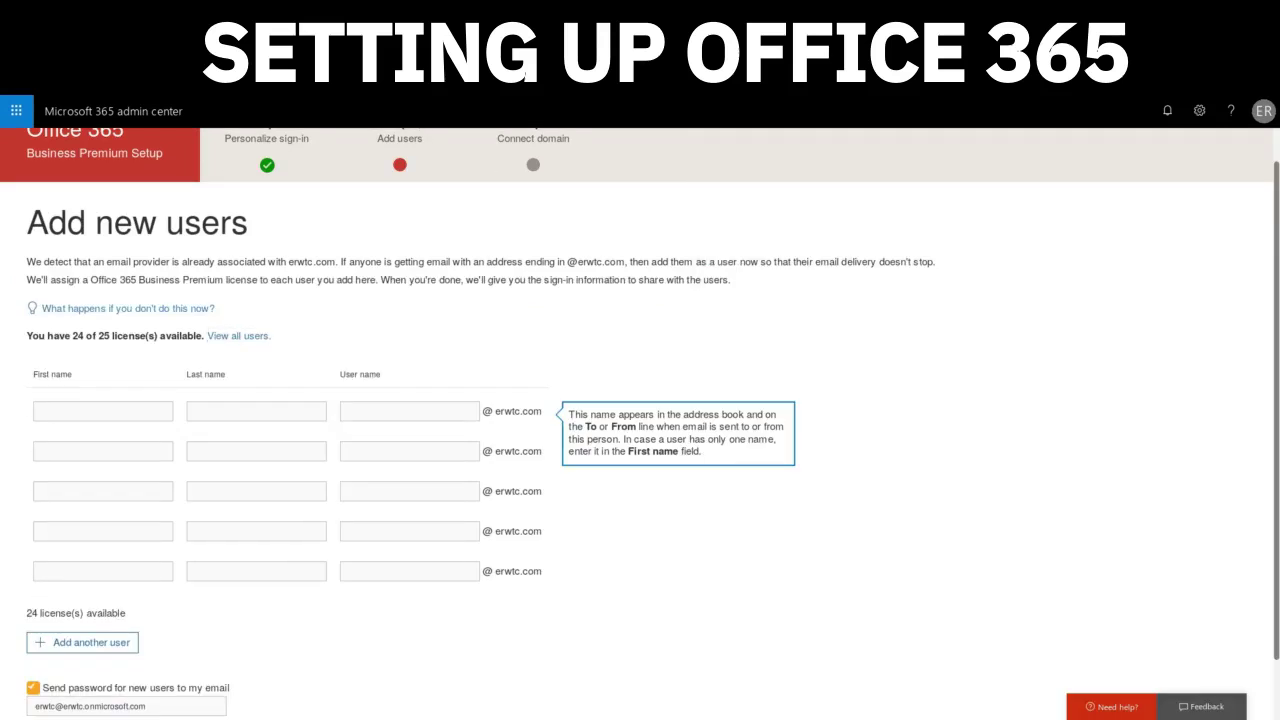
{"action": "key", "text": "Tab"}
{"action": "key", "text": "Tab"}
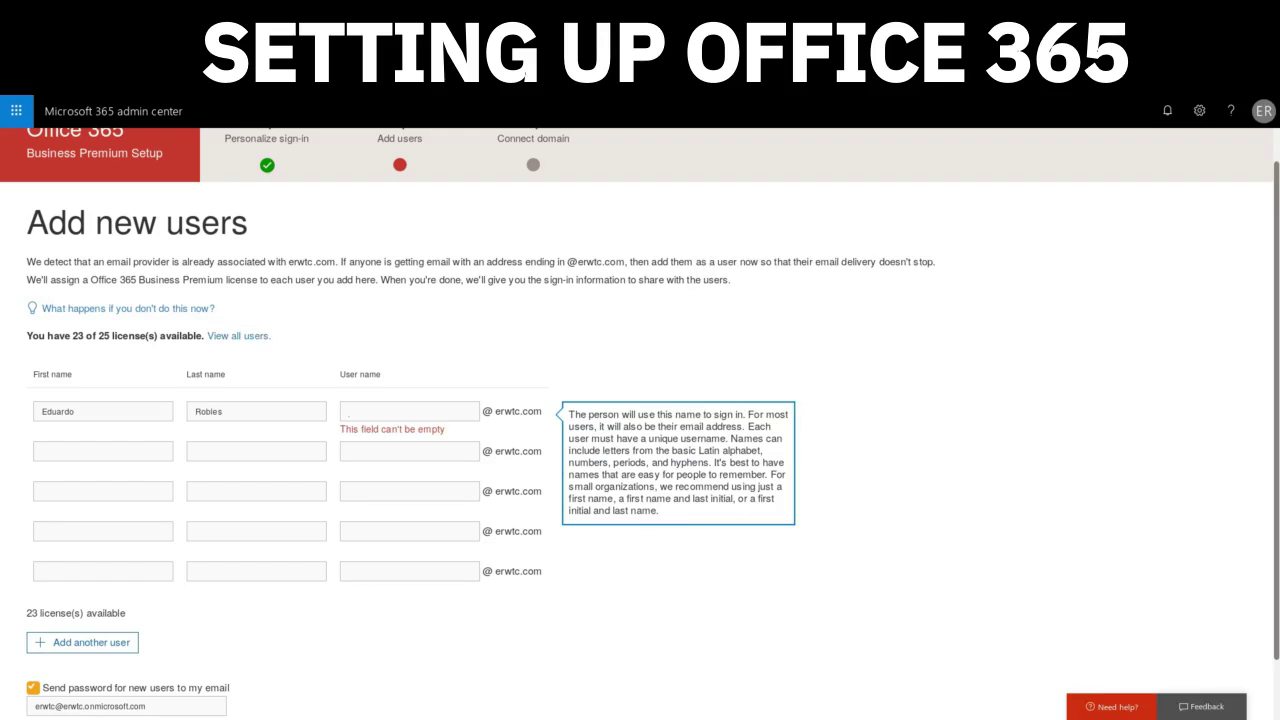
{"action": "type", "text": "er"}
{"action": "key", "text": "Tab"}
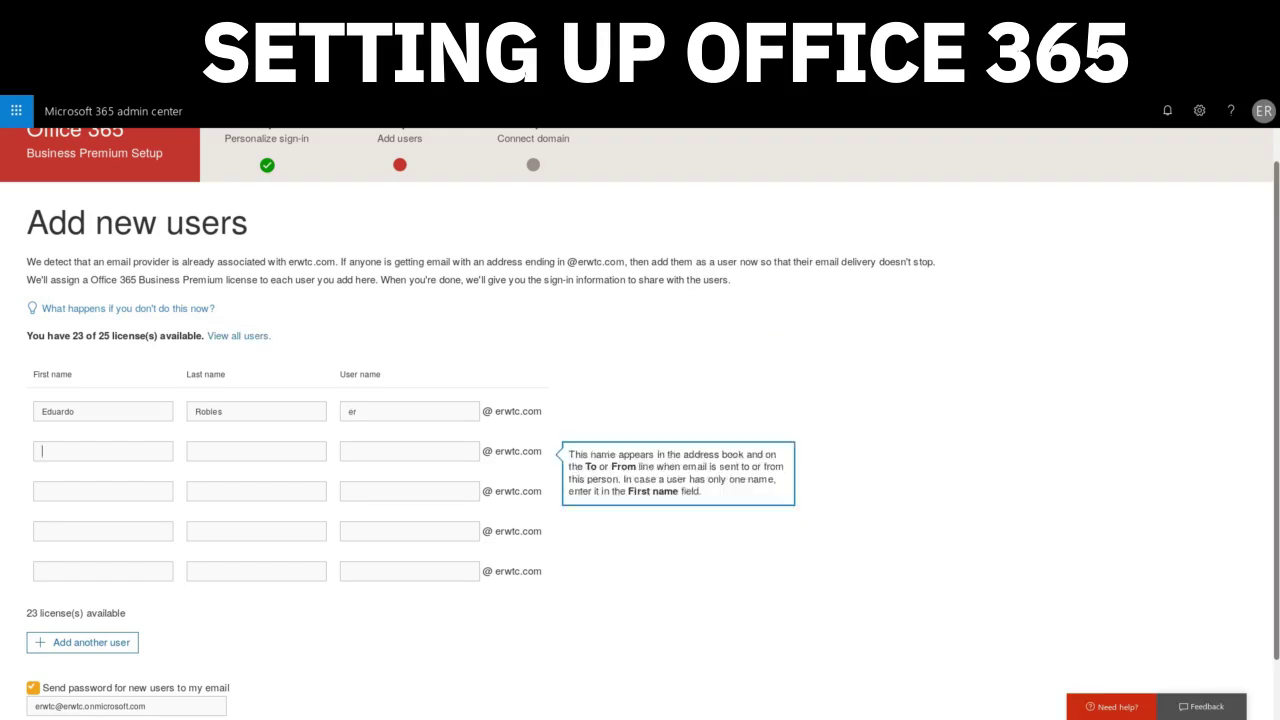
- Enter the second user's first name, last name and user name
{"action": "key", "text": "Tab"}
{"action": "key", "text": "Tab"}
{"action": "type", "text": "dr"}
{"action": "key", "text": "Tab"}
- Replace the password notification email address and submit the two new users
{"action": "scroll", "coordinate": [640, 420], "scroll_direction": "down", "scroll_amount": 1}
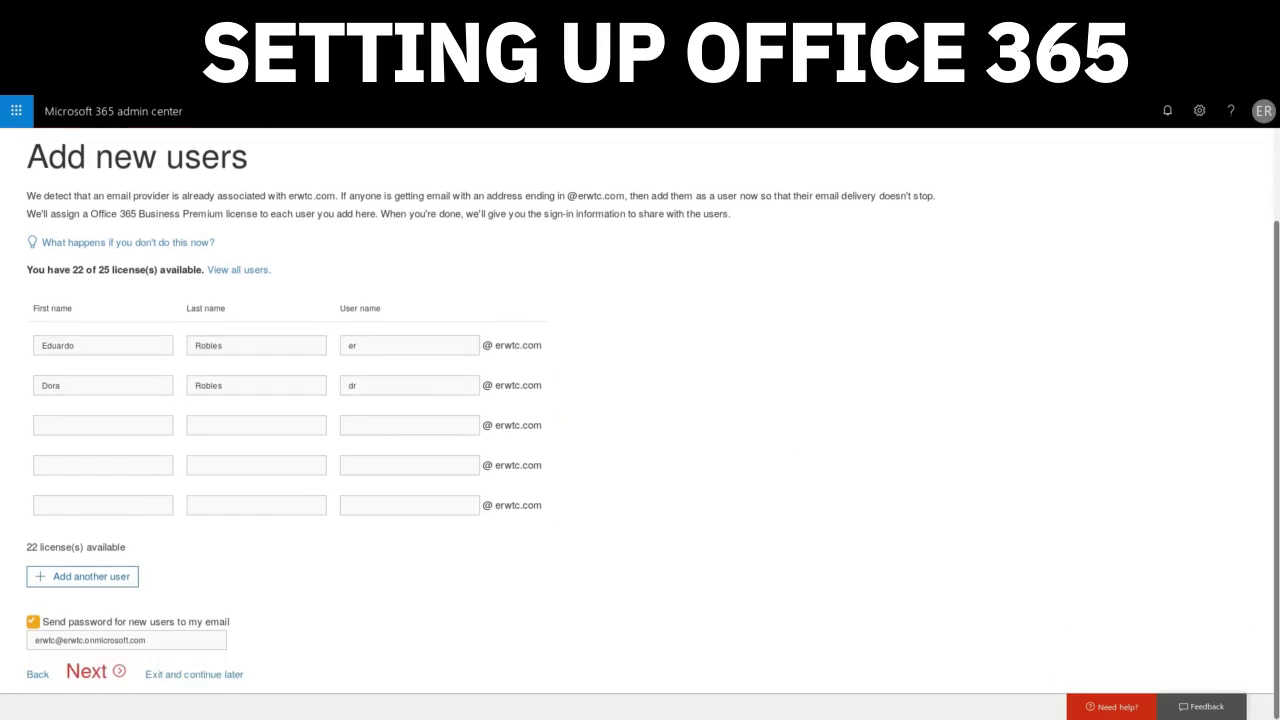
{"action": "triple_click", "coordinate": [126, 640]}
{"action": "scroll", "coordinate": [640, 420], "scroll_direction": "up", "scroll_amount": 2}
{"action": "left_click", "coordinate": [128, 344]}
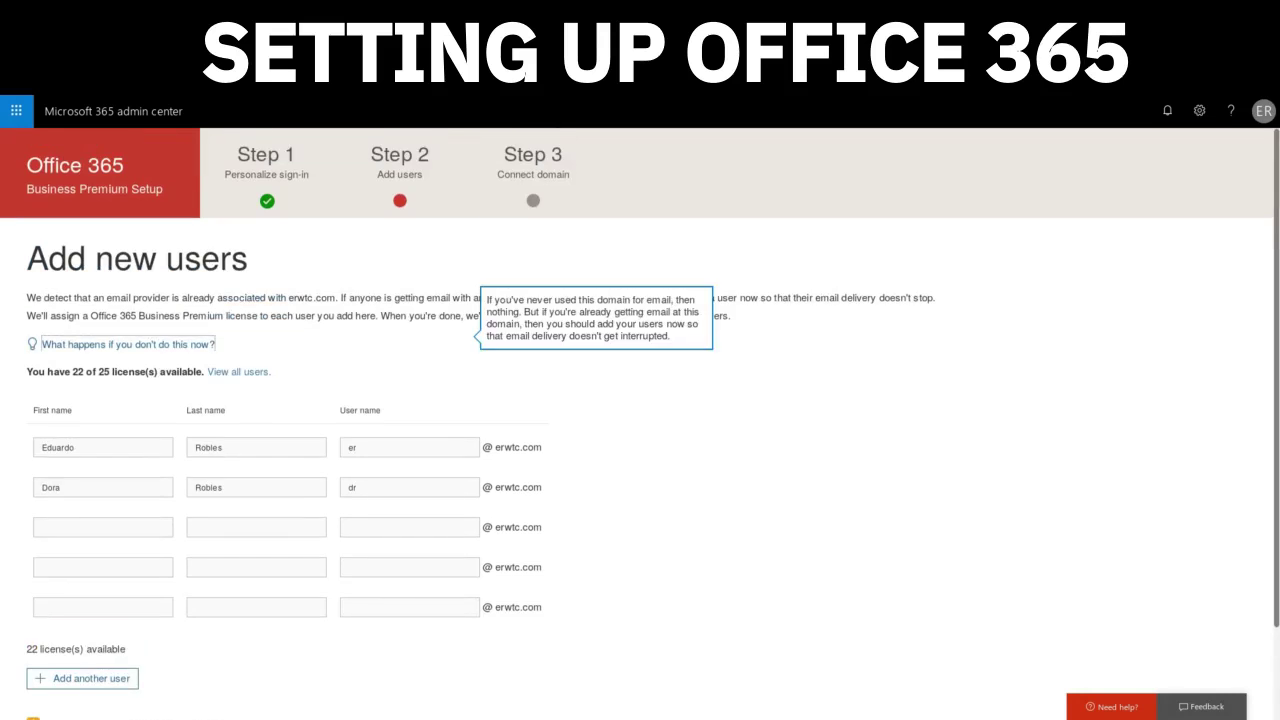
{"action": "scroll", "coordinate": [640, 420], "scroll_direction": "down", "scroll_amount": 1}
{"action": "key", "text": "Return"}
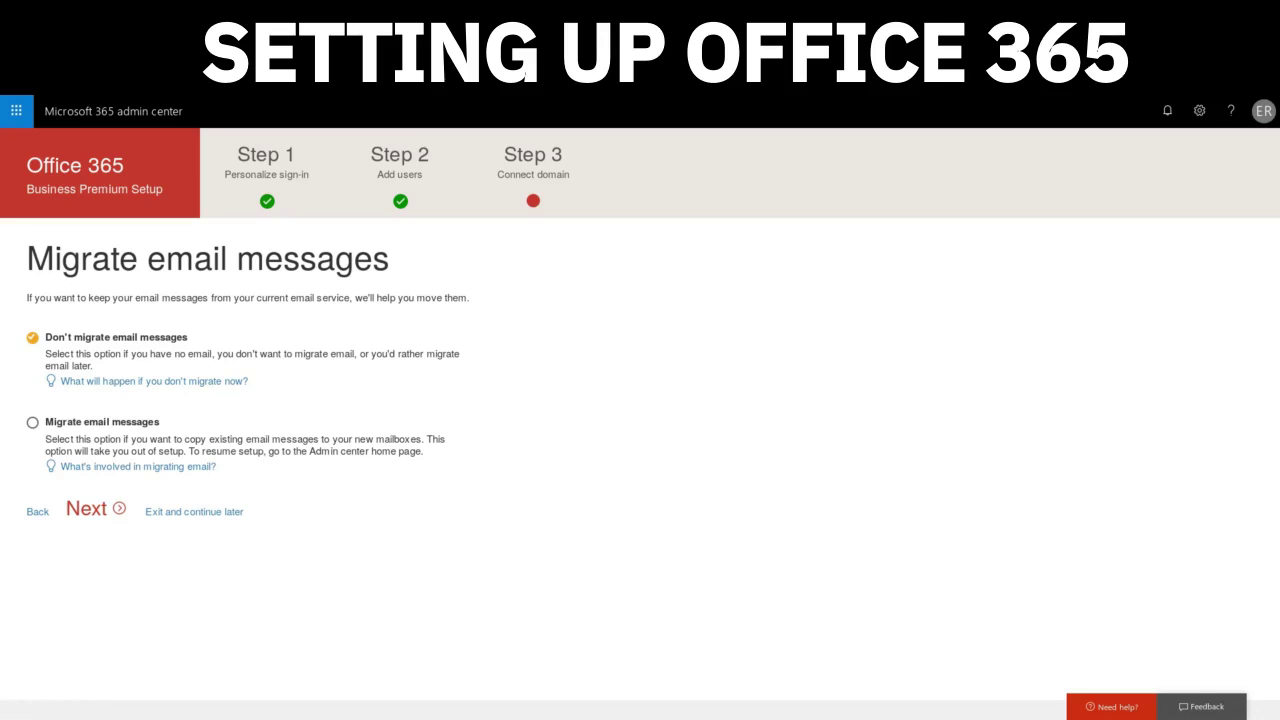
- Review the migration info, try Migrate, then settle on Don't migrate email messages
{"action": "left_click", "coordinate": [138, 466]}
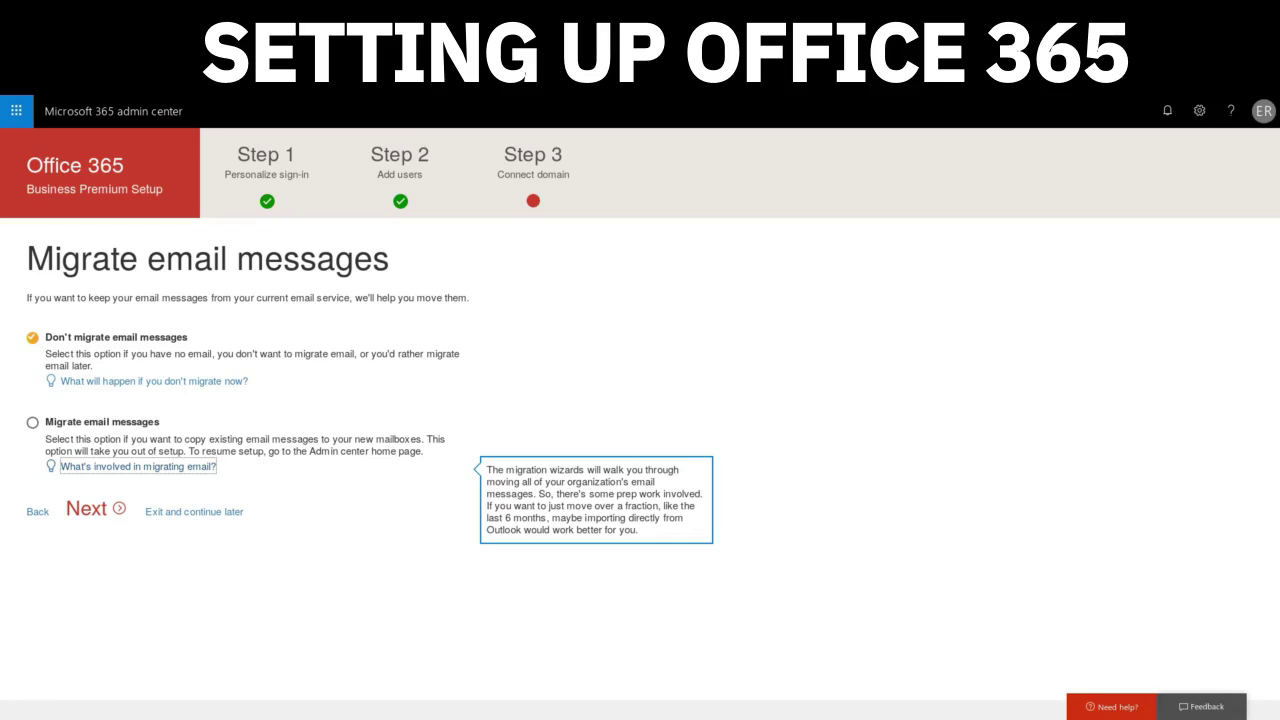
{"action": "left_click", "coordinate": [32, 422]}
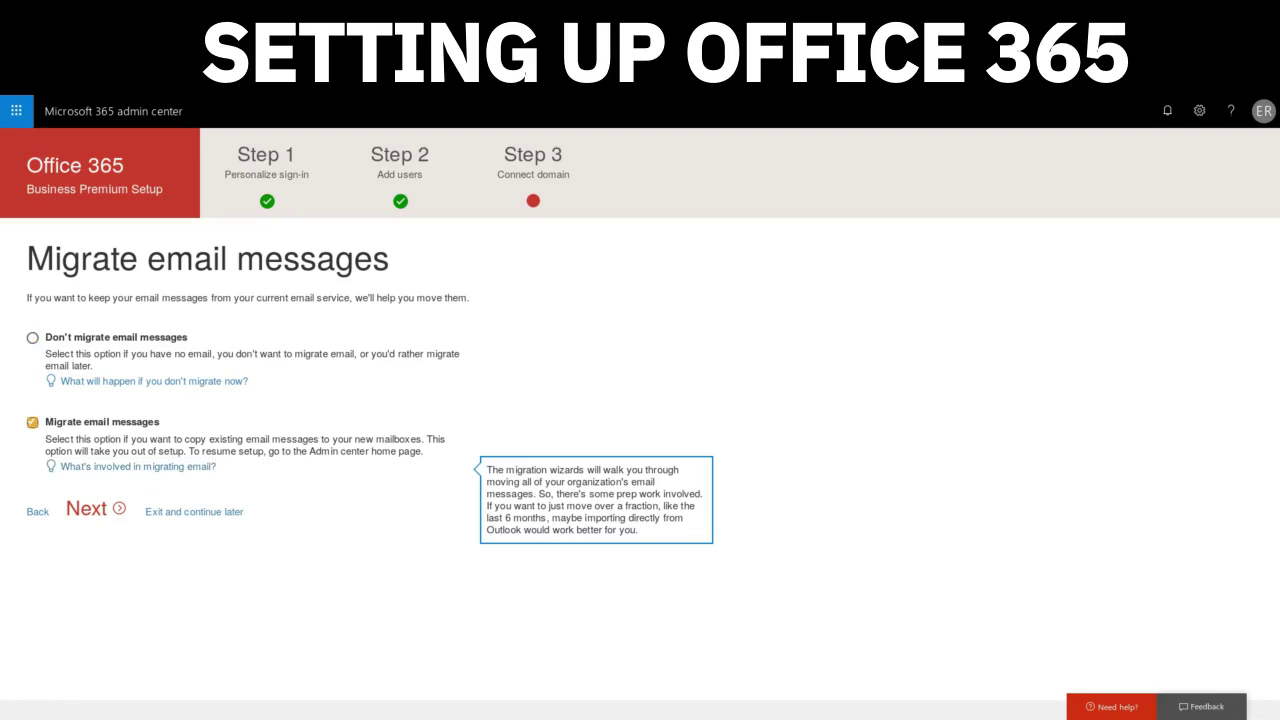
{"action": "left_click", "coordinate": [32, 337]}
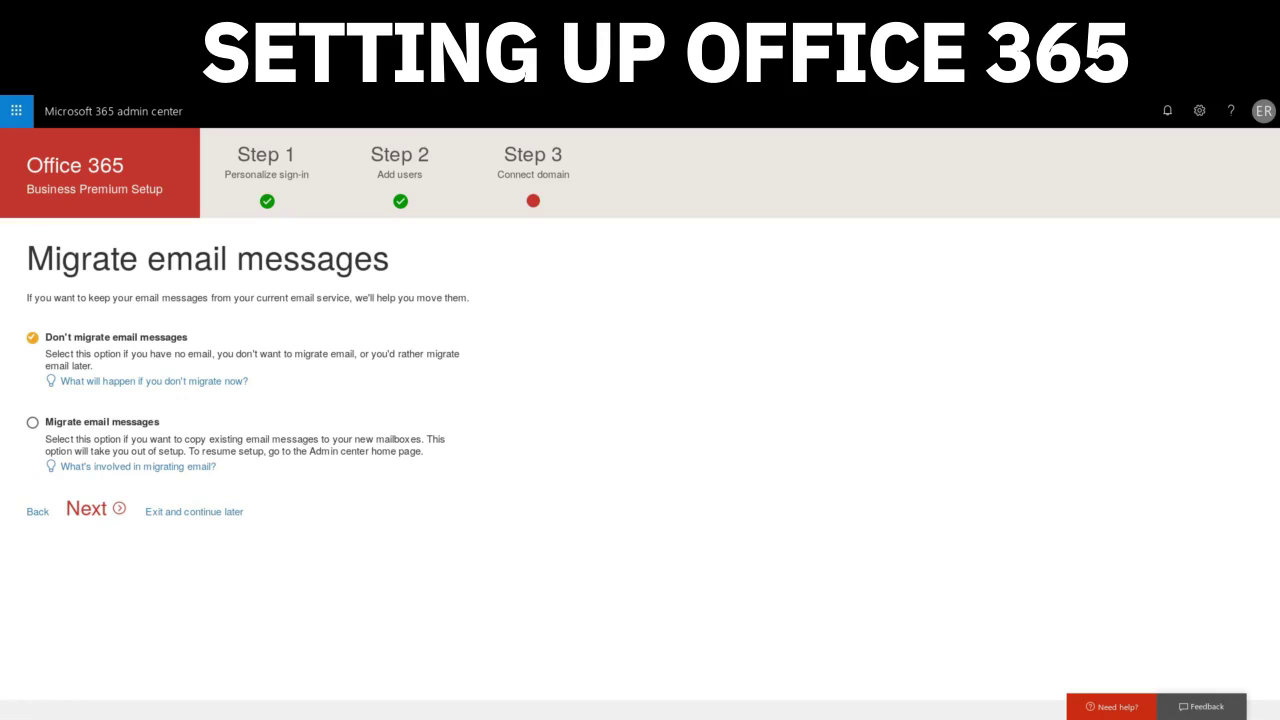
- Choose I'll manage my own DNS records for the domain, review the help, and continue
{"action": "left_click", "coordinate": [88, 508]}
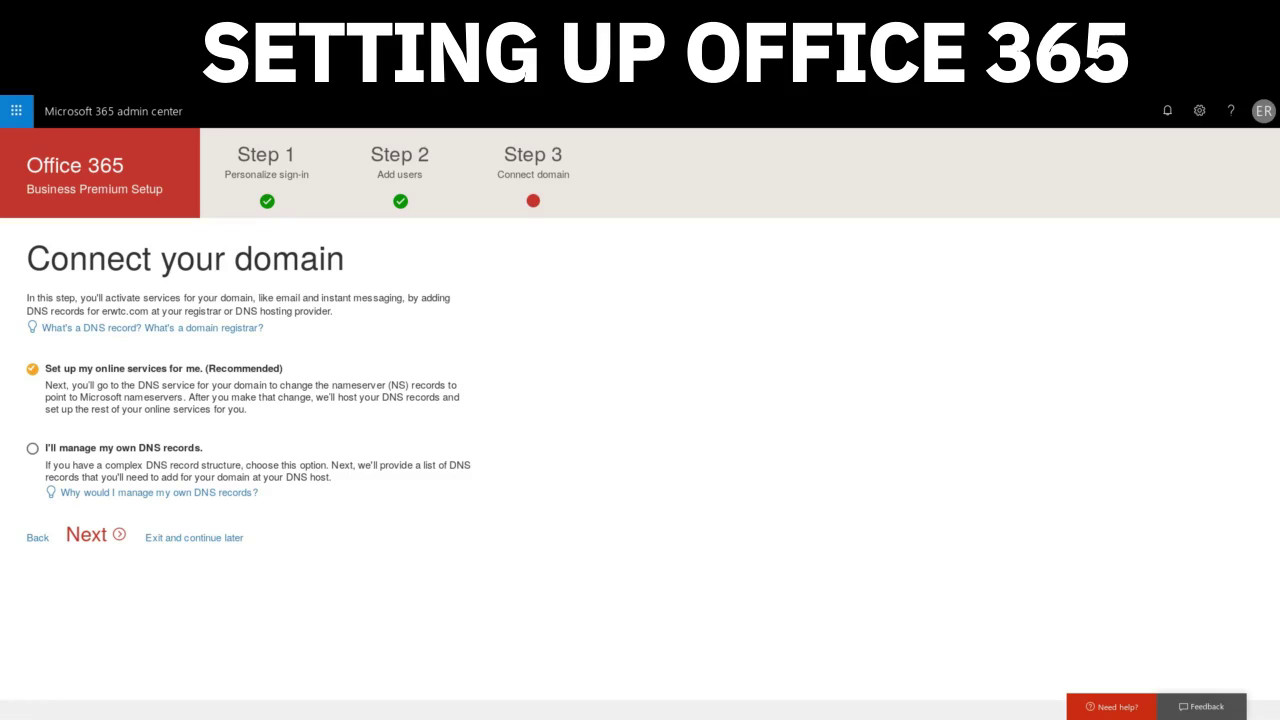
{"action": "left_click", "coordinate": [32, 448]}
{"action": "left_click", "coordinate": [88, 535]}
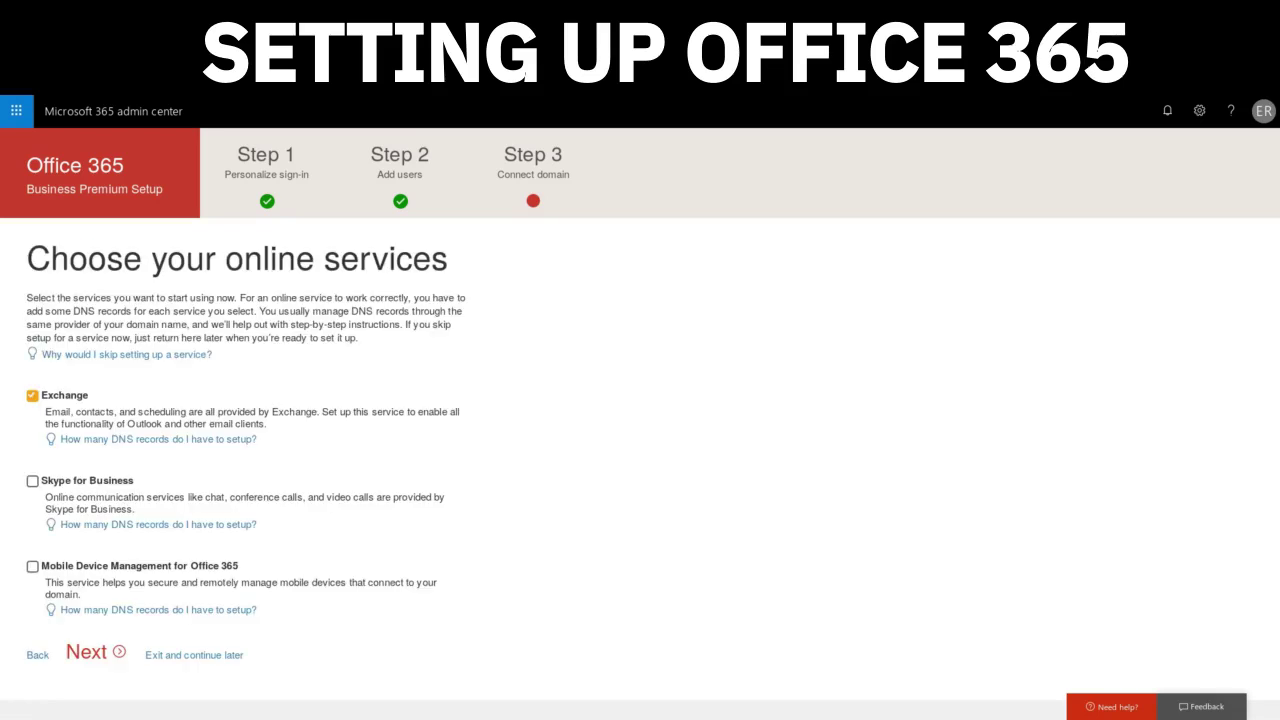
{"action": "left_click", "coordinate": [37, 655]}
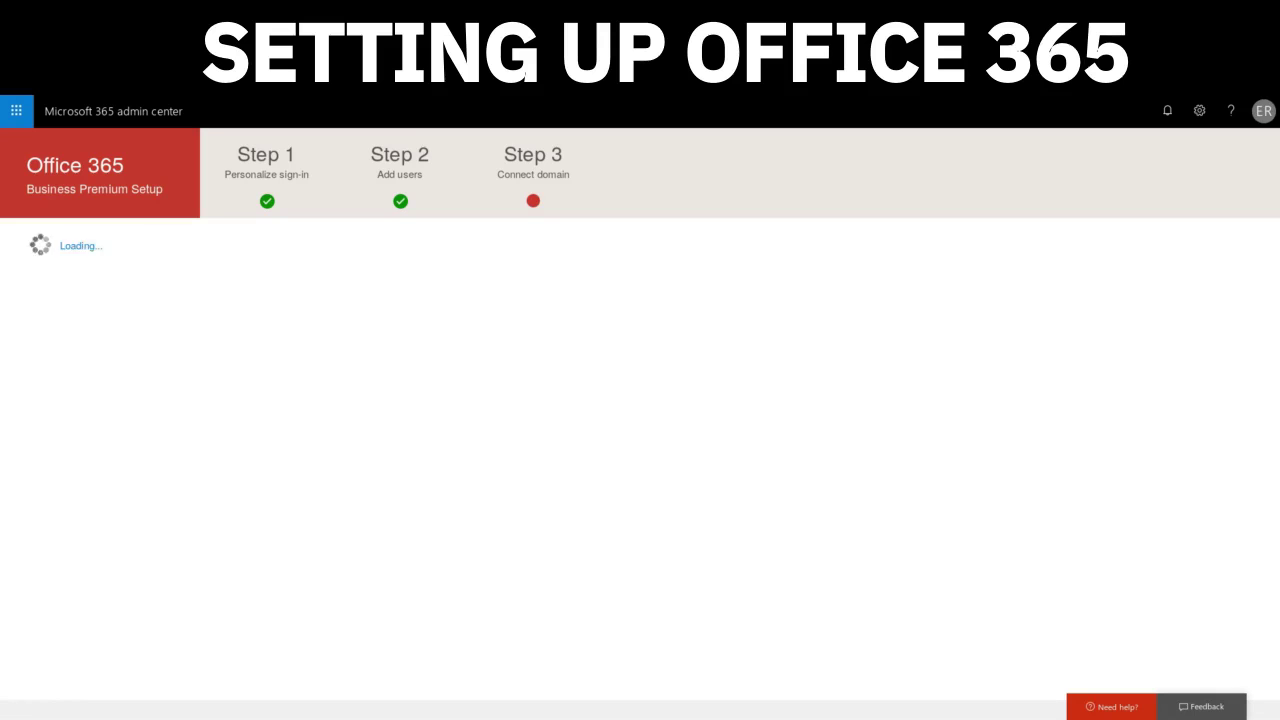
{"action": "left_click", "coordinate": [158, 492]}
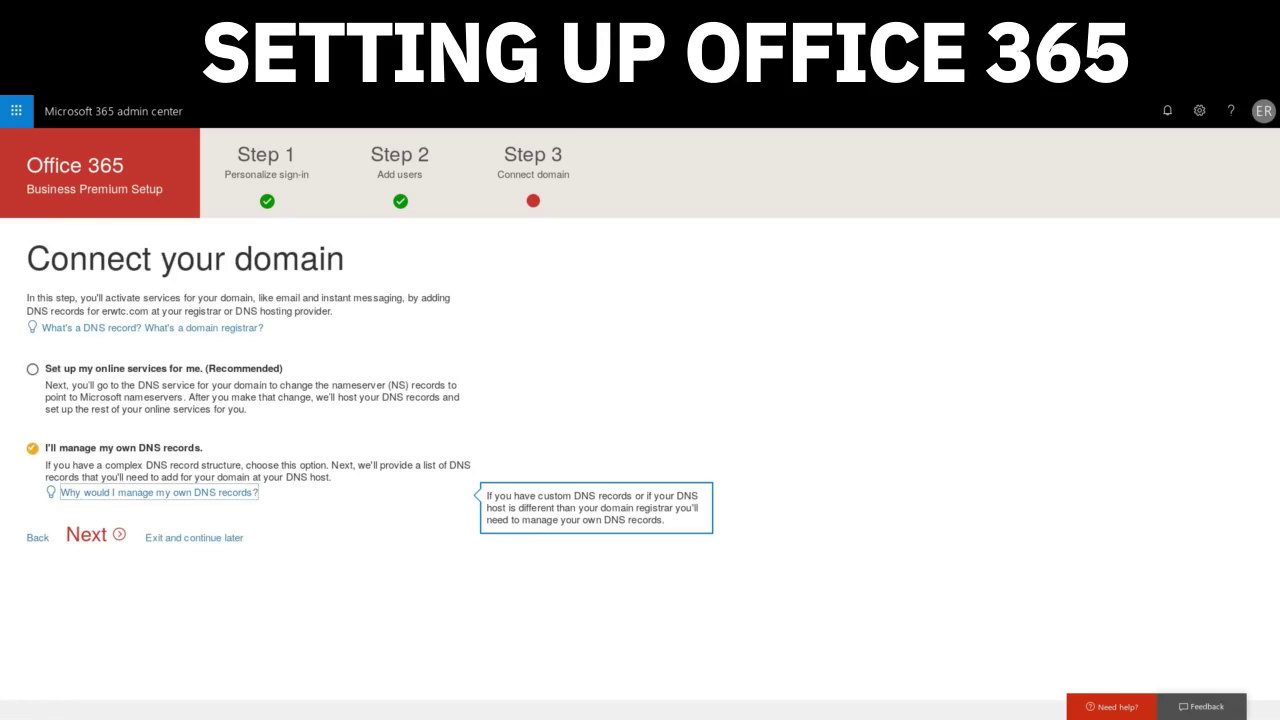
{"action": "left_click", "coordinate": [86, 535]}
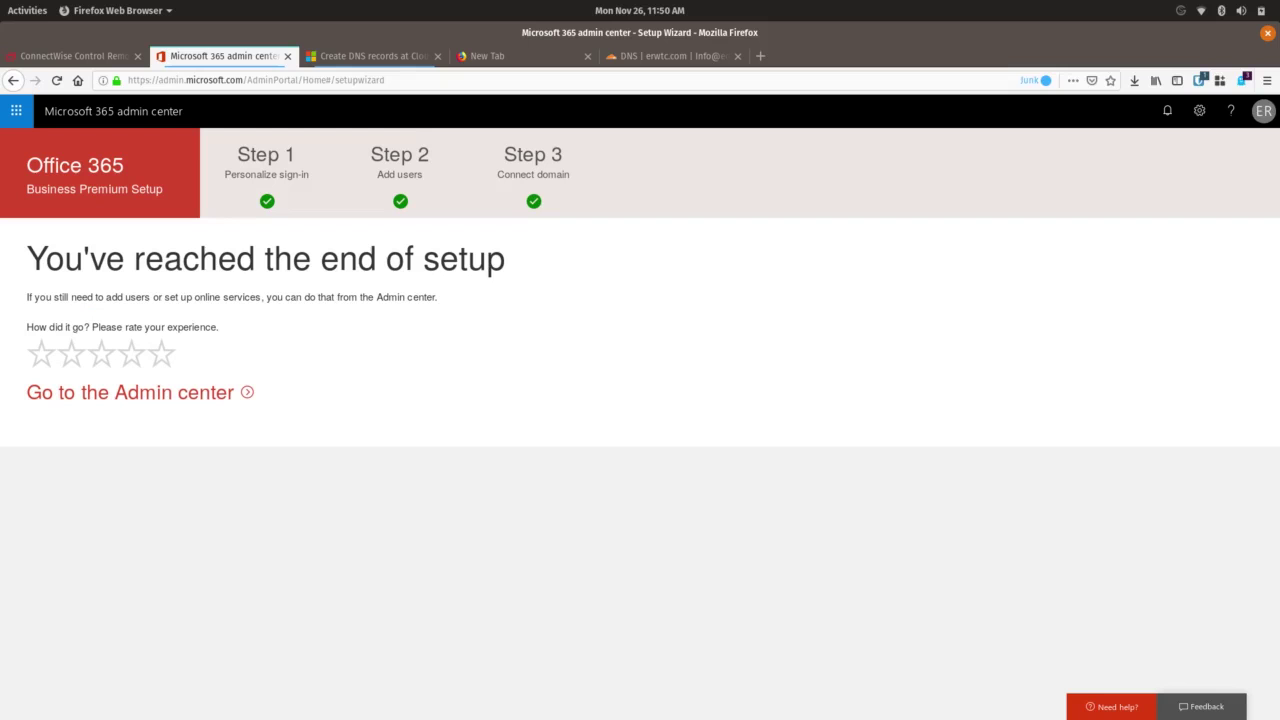
- Give the setup experience a three-star Fair rating
{"action": "left_click", "coordinate": [101, 353]}
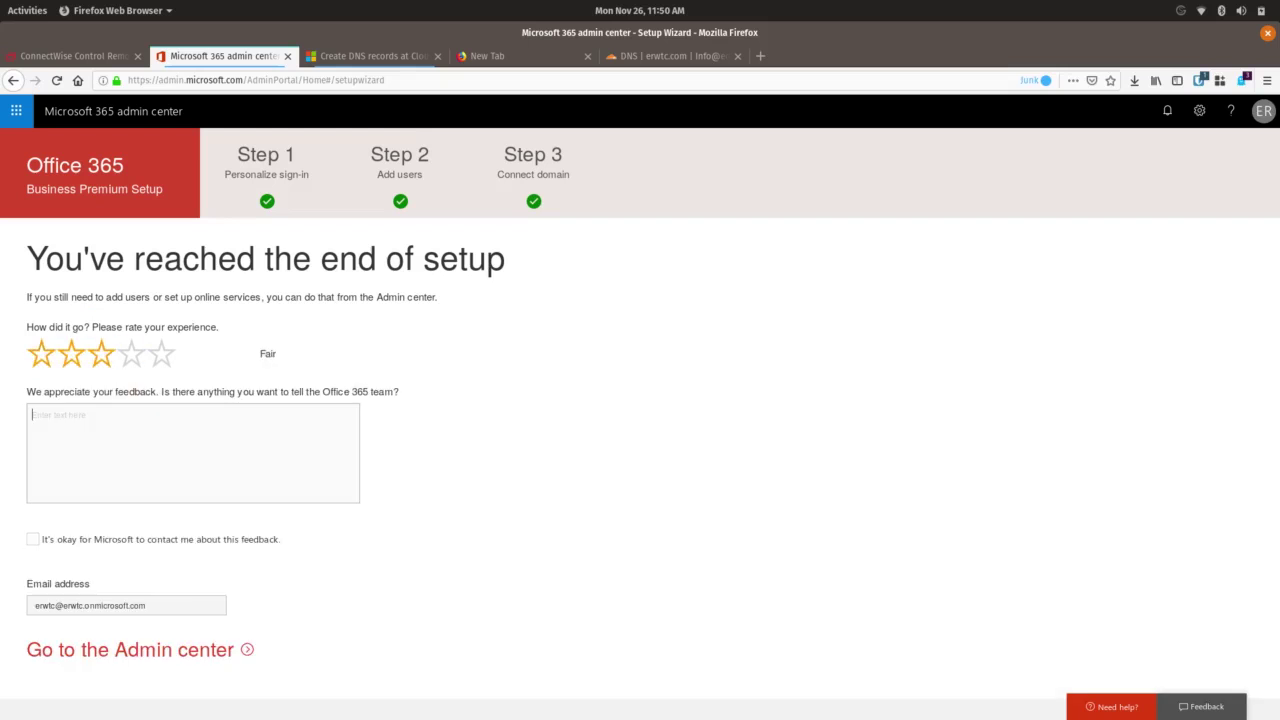